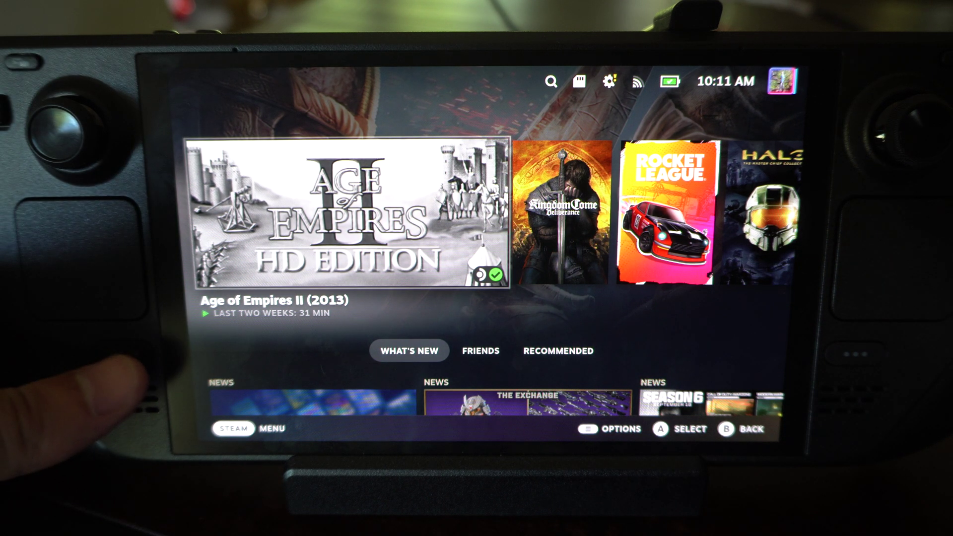
Open the friends and chat view from the main menu, then return to the home screen
click(123, 353)
key(Down)
key(Down)
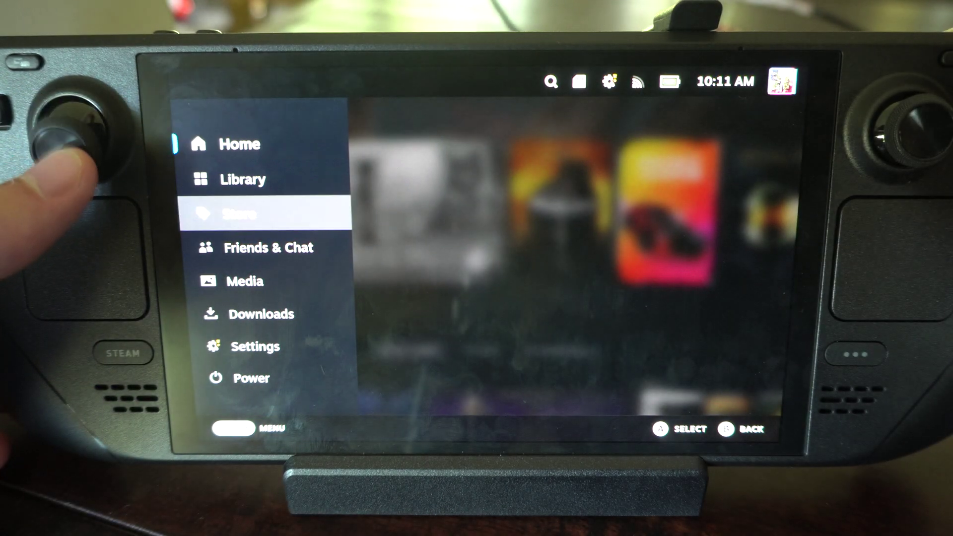
key(Down)
key(Return)
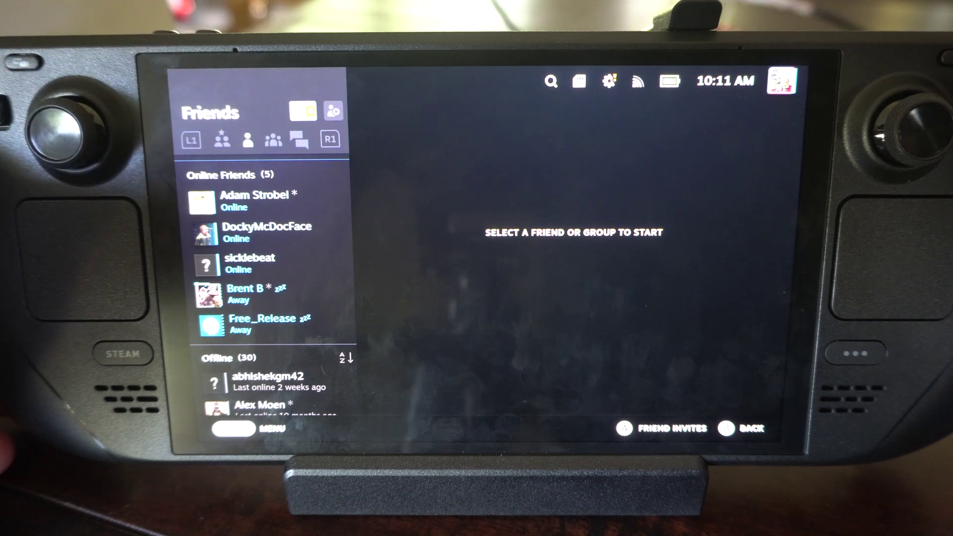
key(Escape)
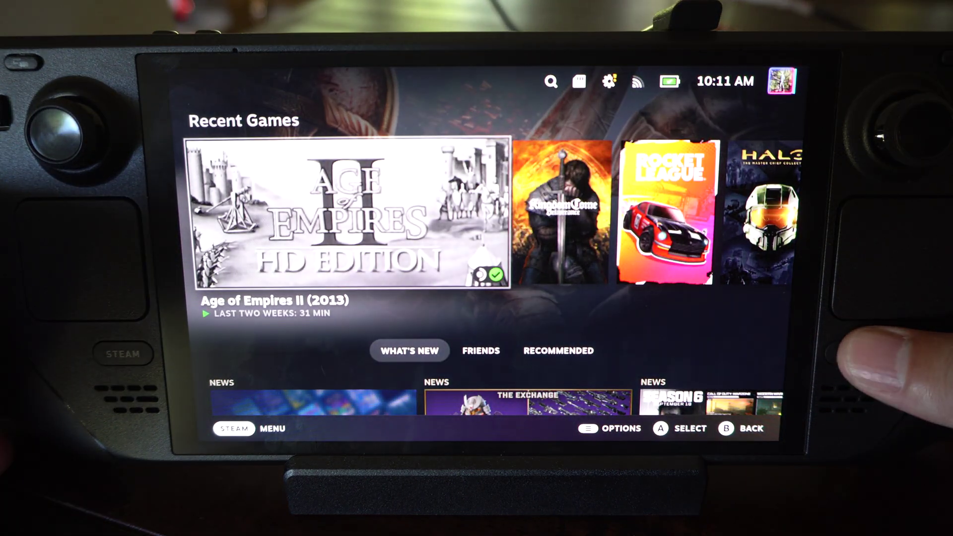
Open the friends panel, browse the Groups and Favorites tabs, then open Free_Release's options
key(ctrl+2)
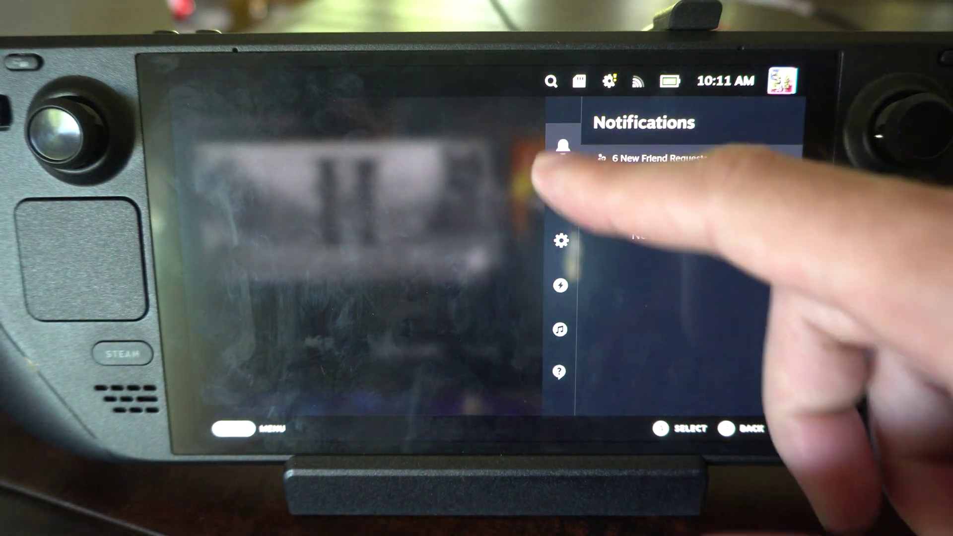
click(560, 192)
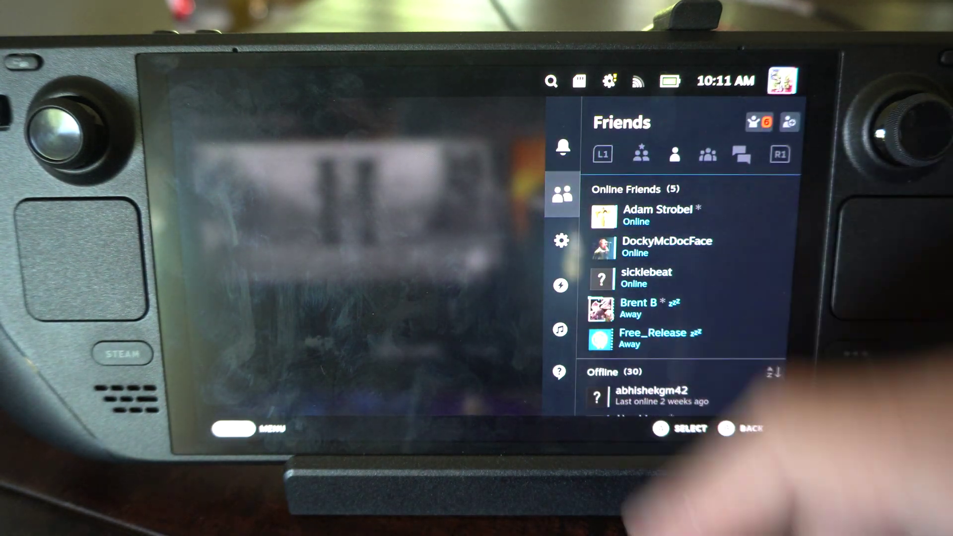
mouse_move(699, 306)
mouse_down()
mouse_move(723, 234)
mouse_move(713, 330)
mouse_up()
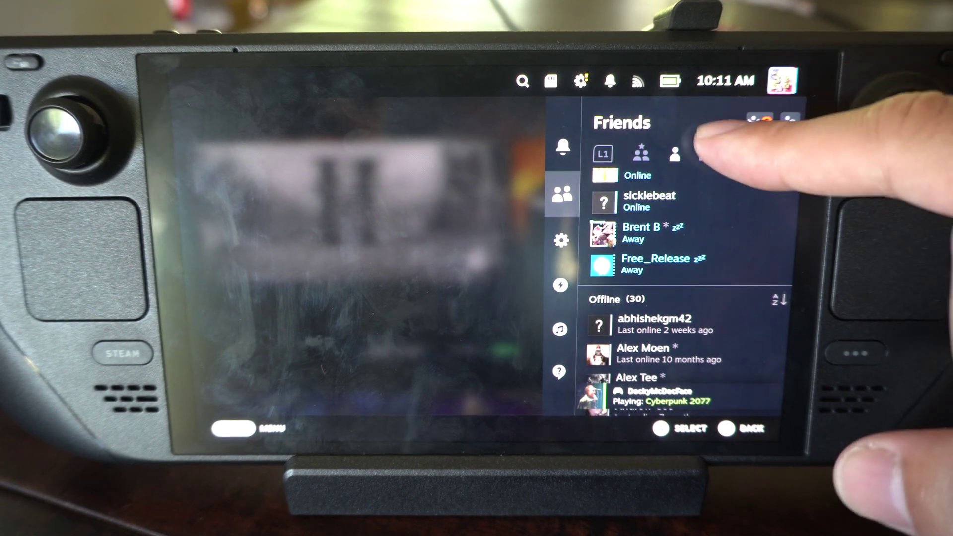
click(741, 152)
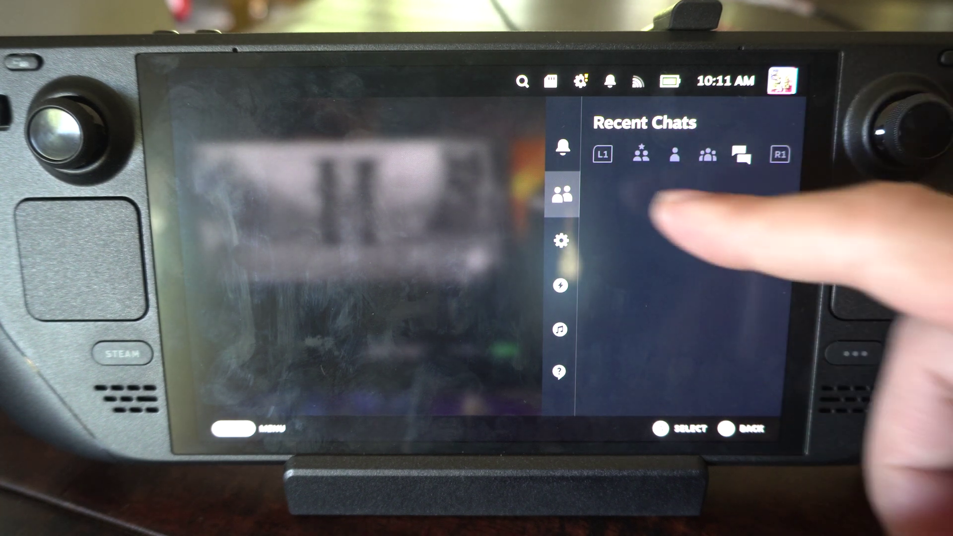
click(641, 154)
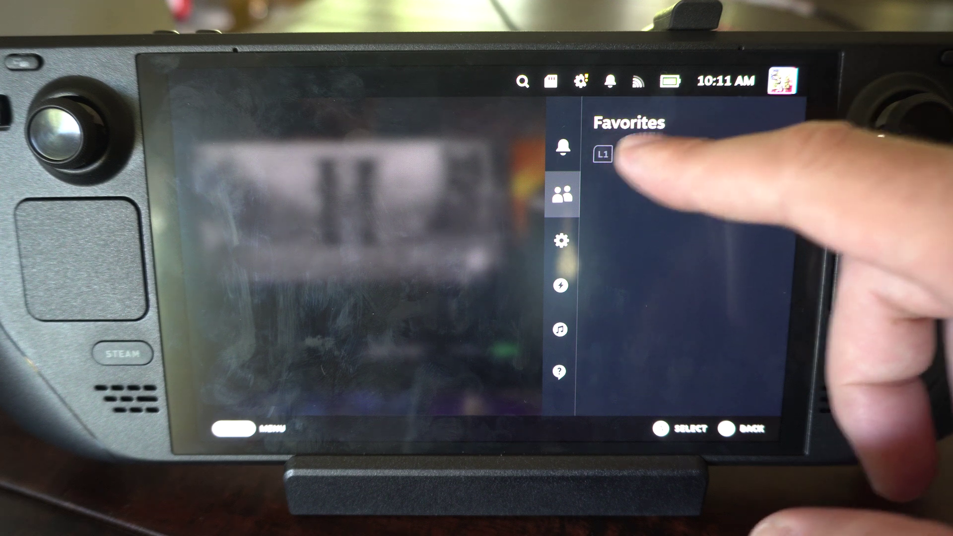
click(674, 154)
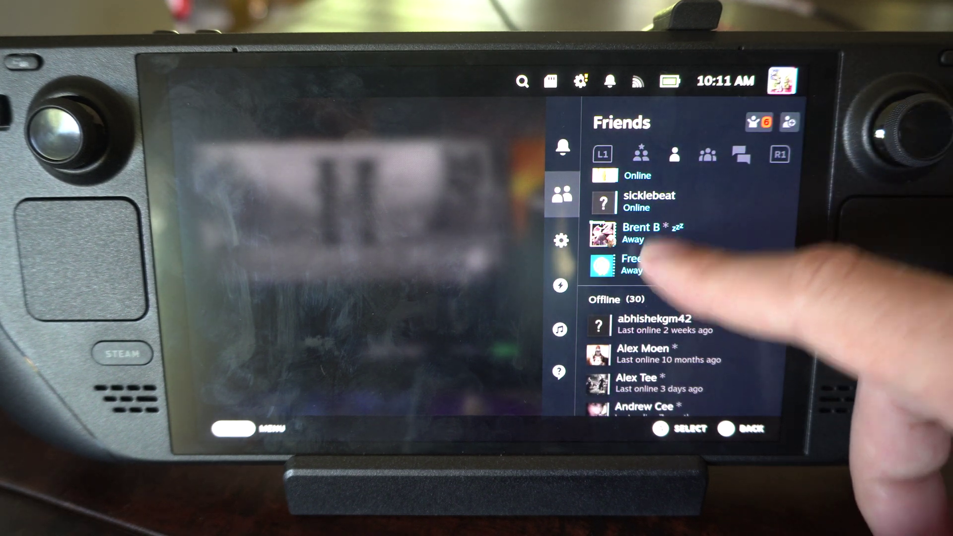
click(642, 262)
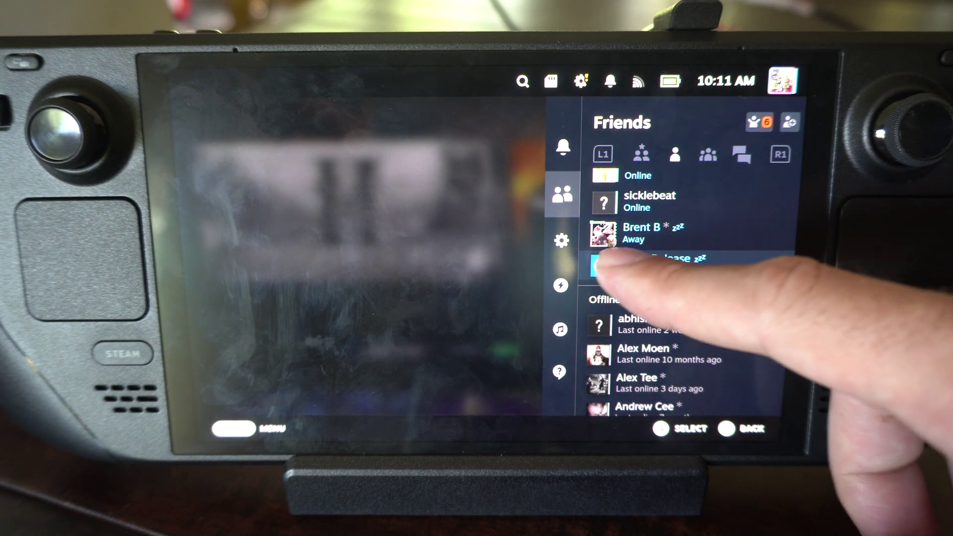
click(655, 262)
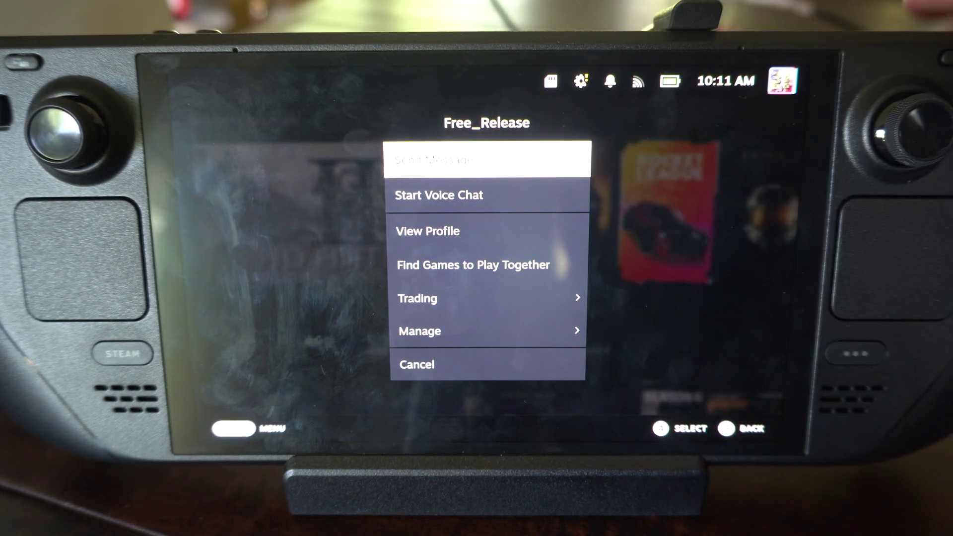
Choose Send Message for Free_Release and open, then close, the on-screen keyboard
key(Return)
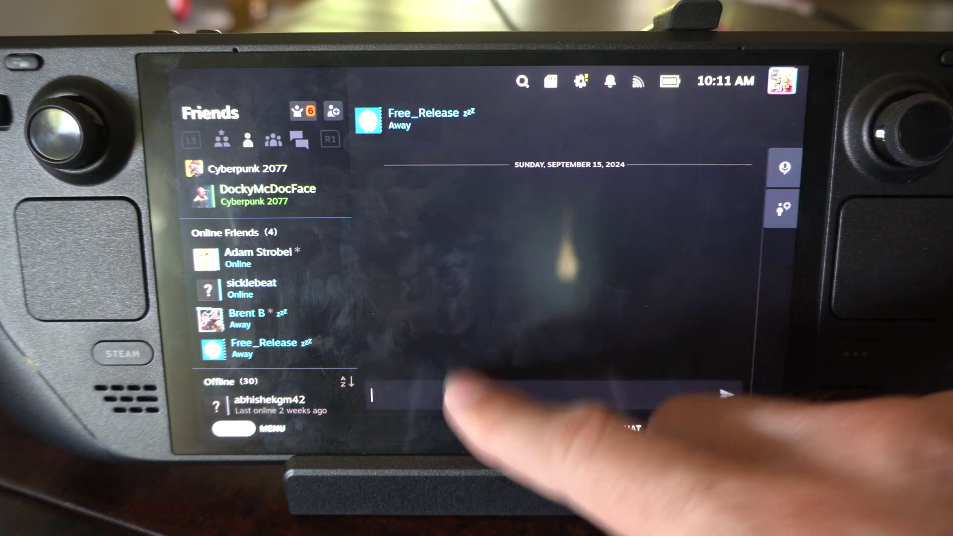
click(454, 395)
text(h)
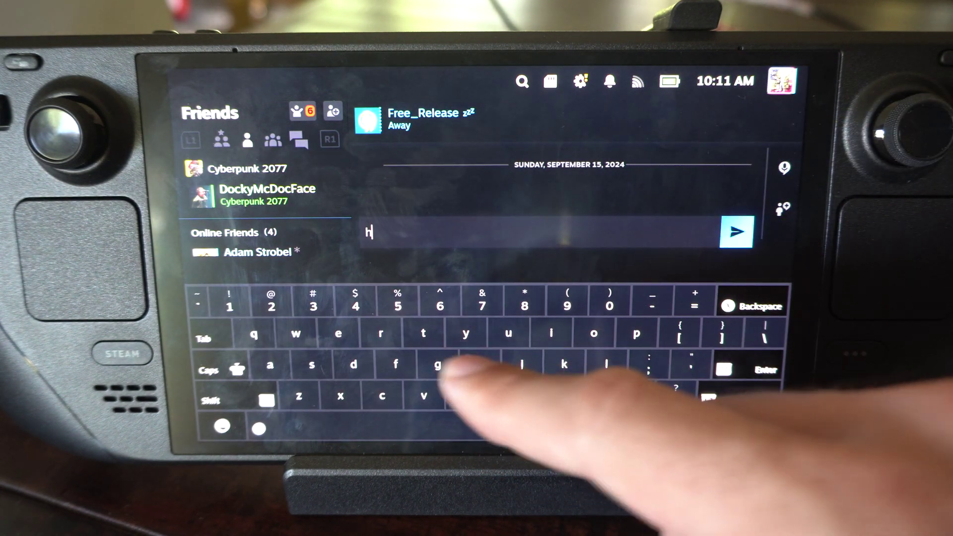
text(i)
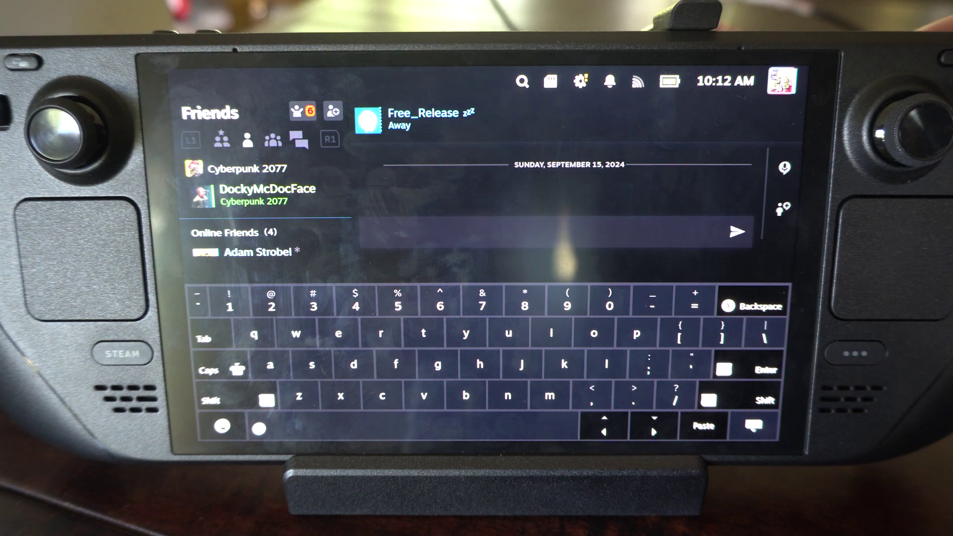
key(Escape)
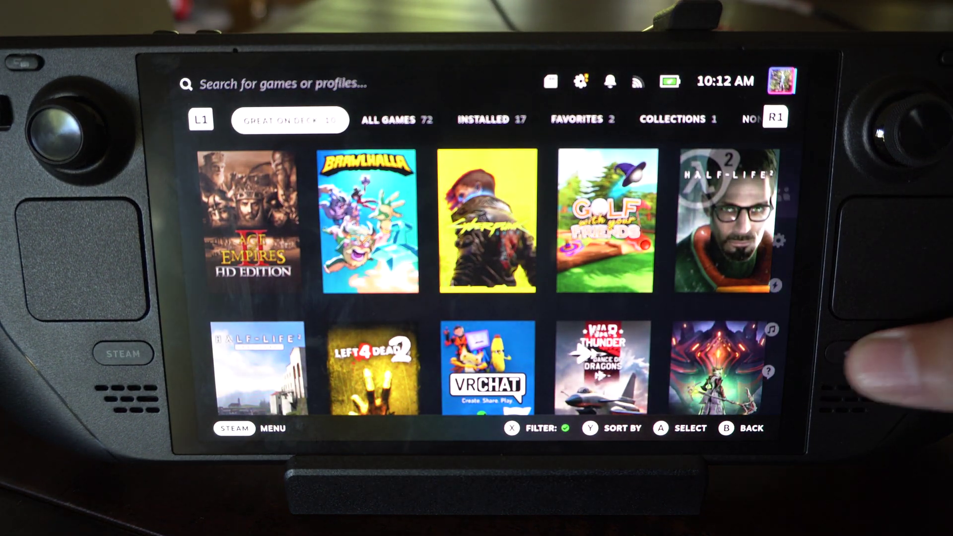
Open, close and reopen the friends panel over the Library, then view Groups and Recent Chats
key(ctrl+2)
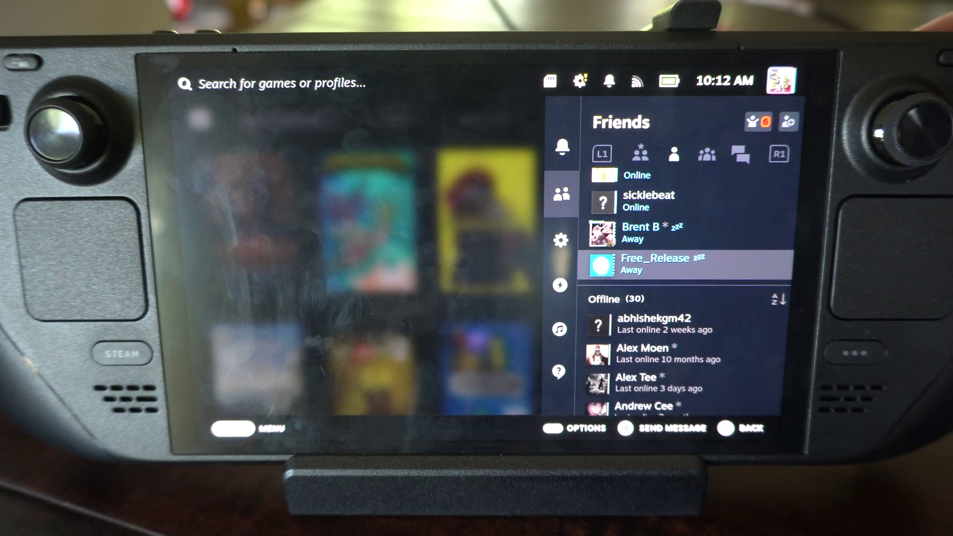
click(525, 186)
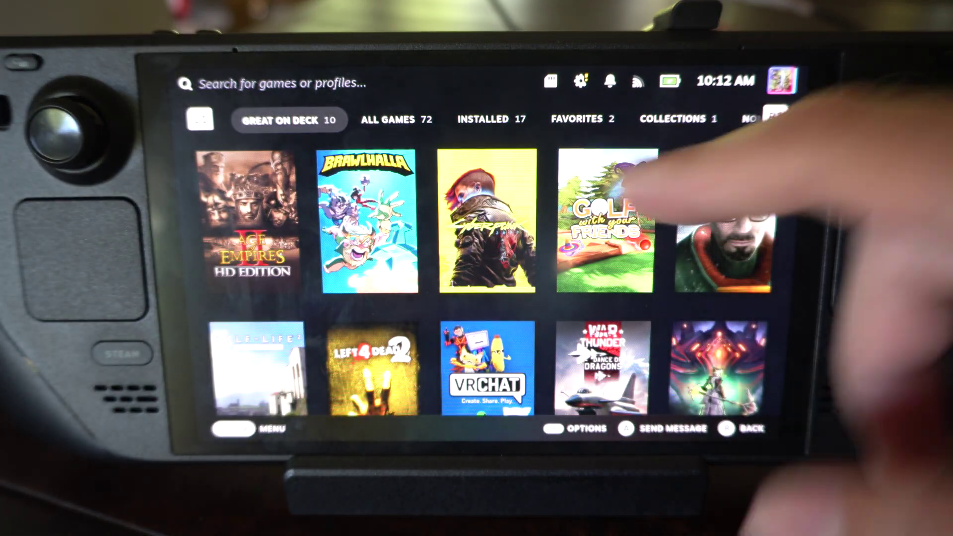
key(ctrl+2)
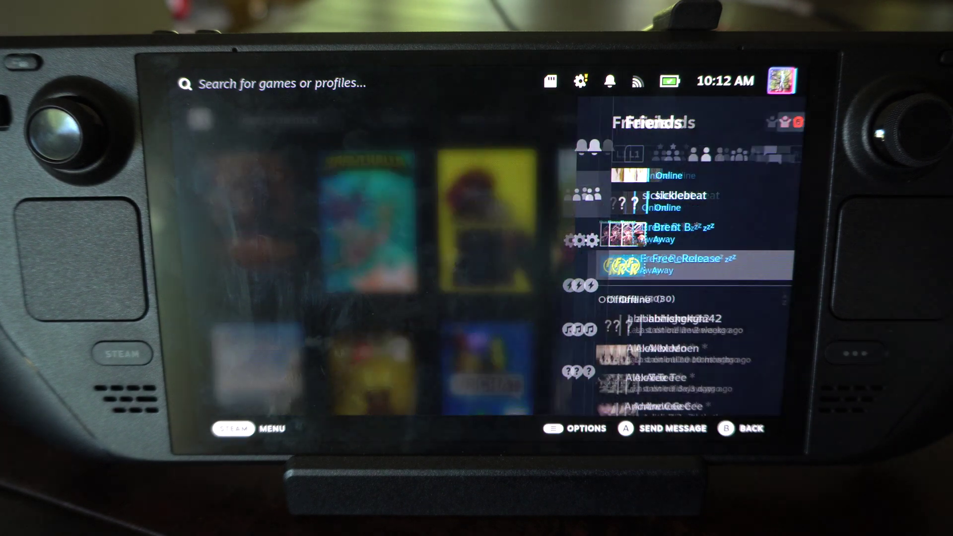
click(705, 154)
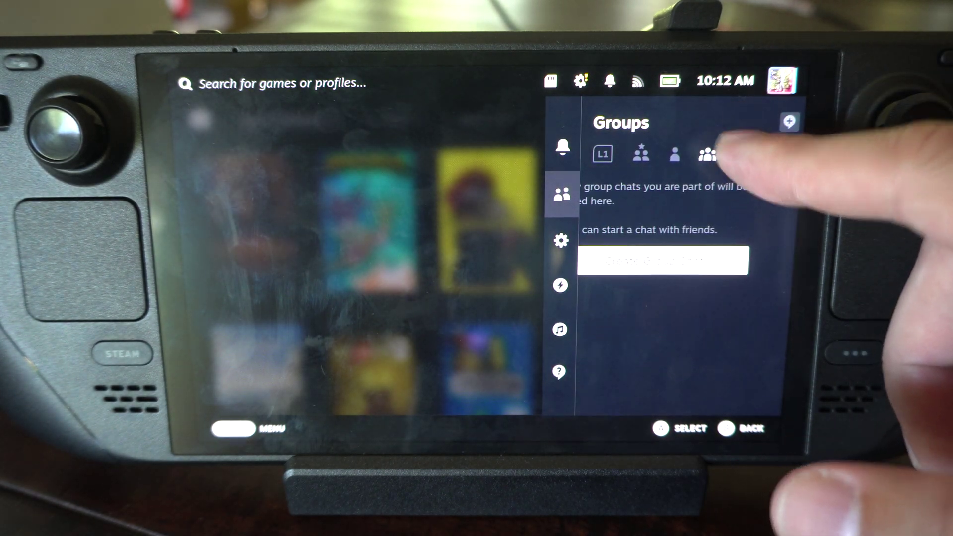
click(724, 154)
Open Quick Settings, scroll down its list, and switch to the Performance panel
click(561, 240)
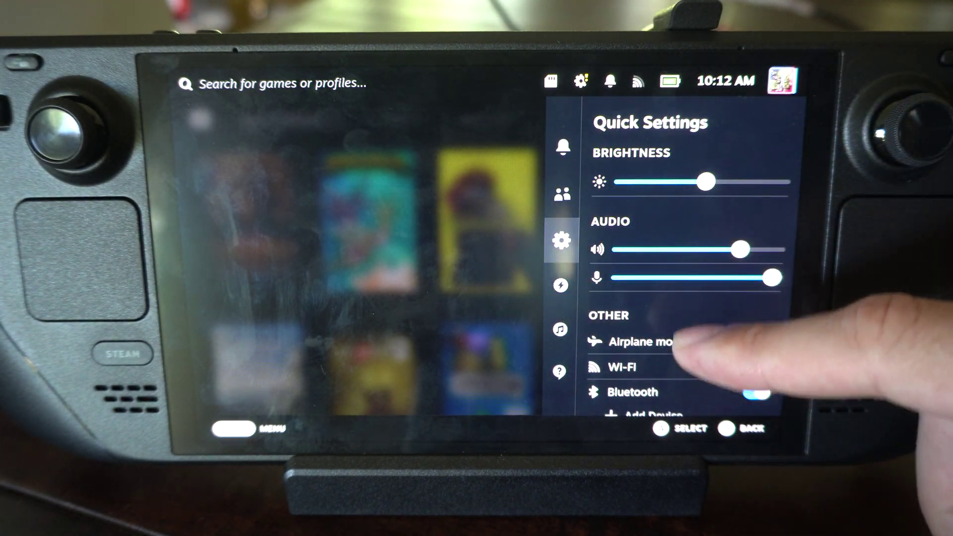
drag(723, 351, 703, 191)
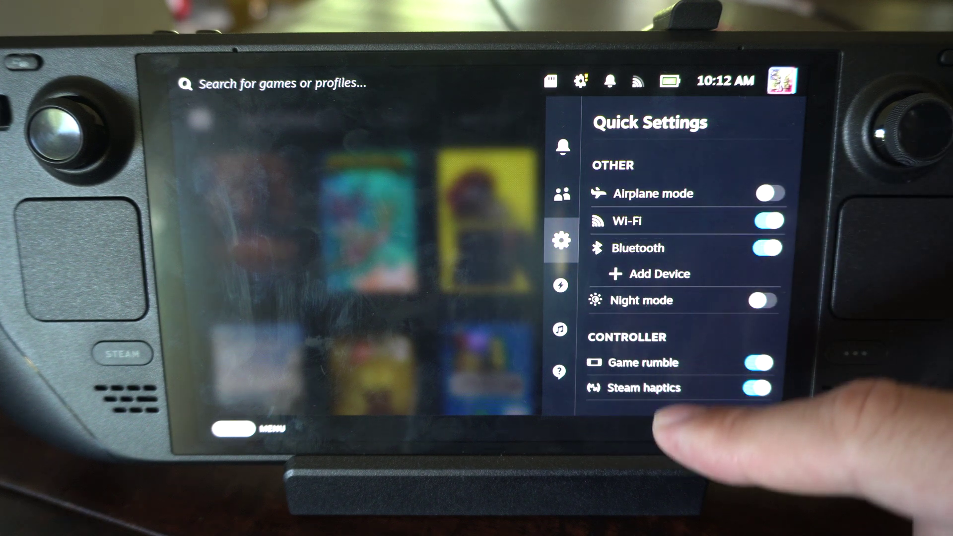
drag(702, 224, 718, 477)
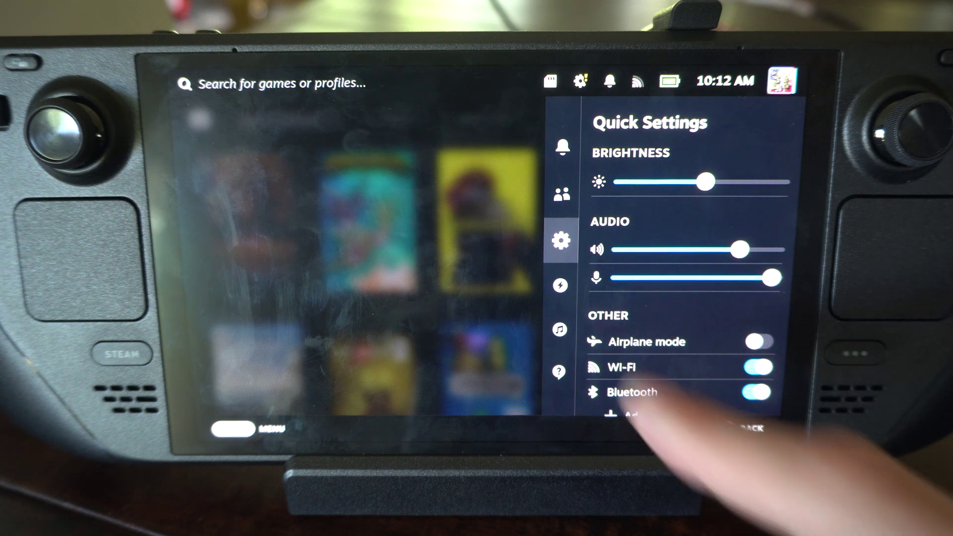
click(560, 285)
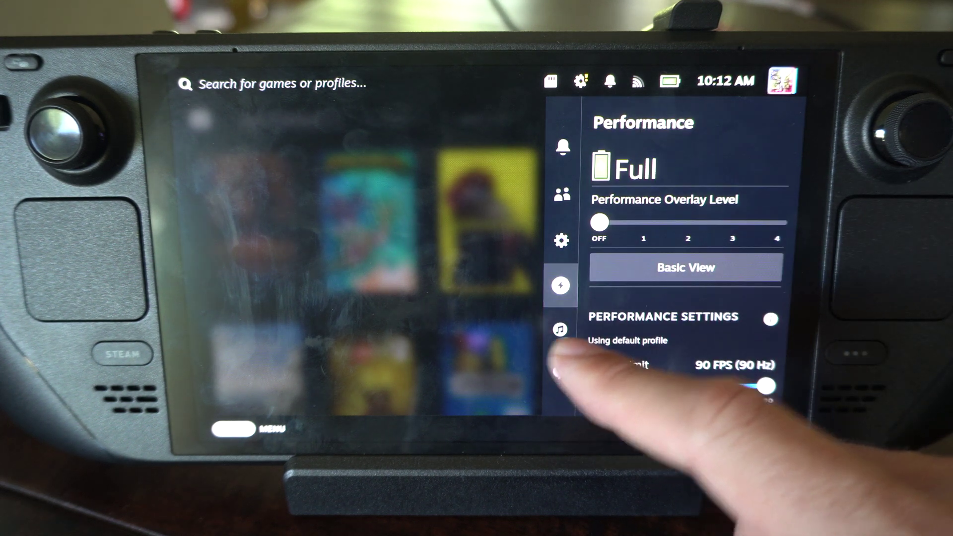
drag(684, 318, 834, 237)
drag(734, 380, 662, 331)
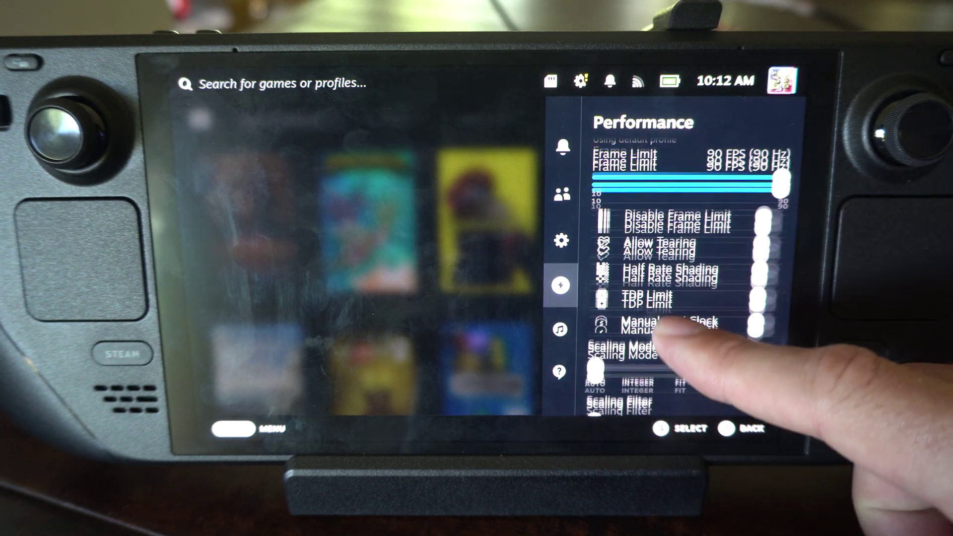